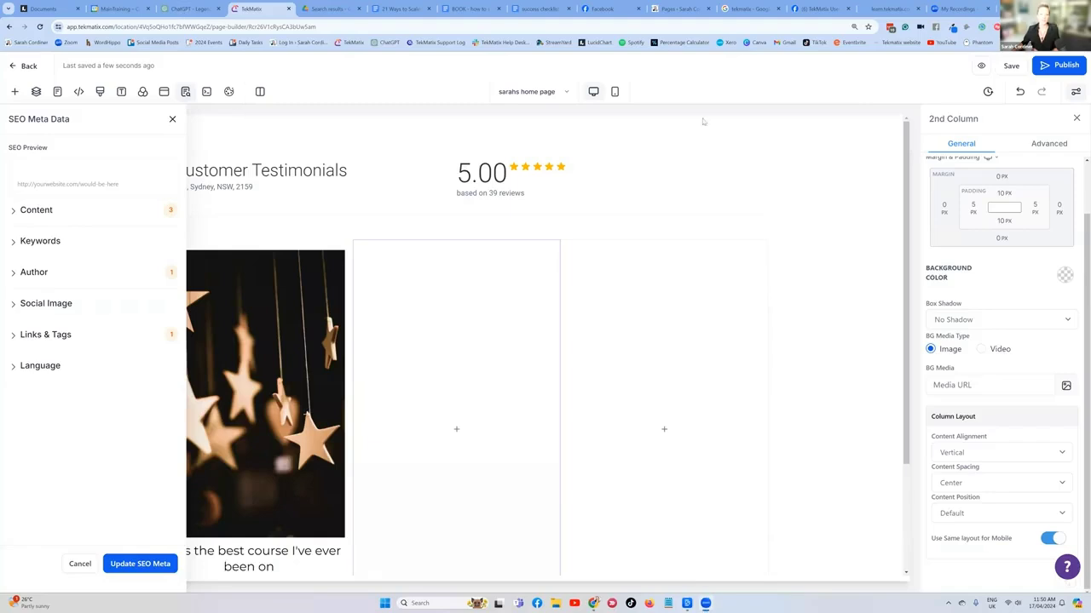
- Save the home page edits in the page builder with Ctrl+S
key(ctrl+s)
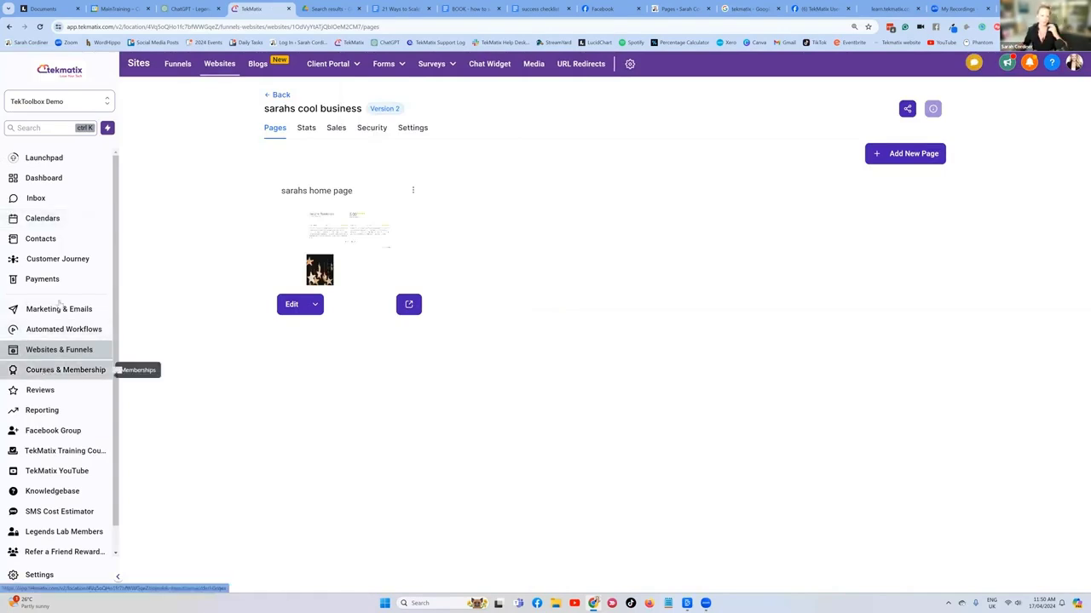
- Go to Courses & Membership > Products to list the 37 course products
click(49, 371)
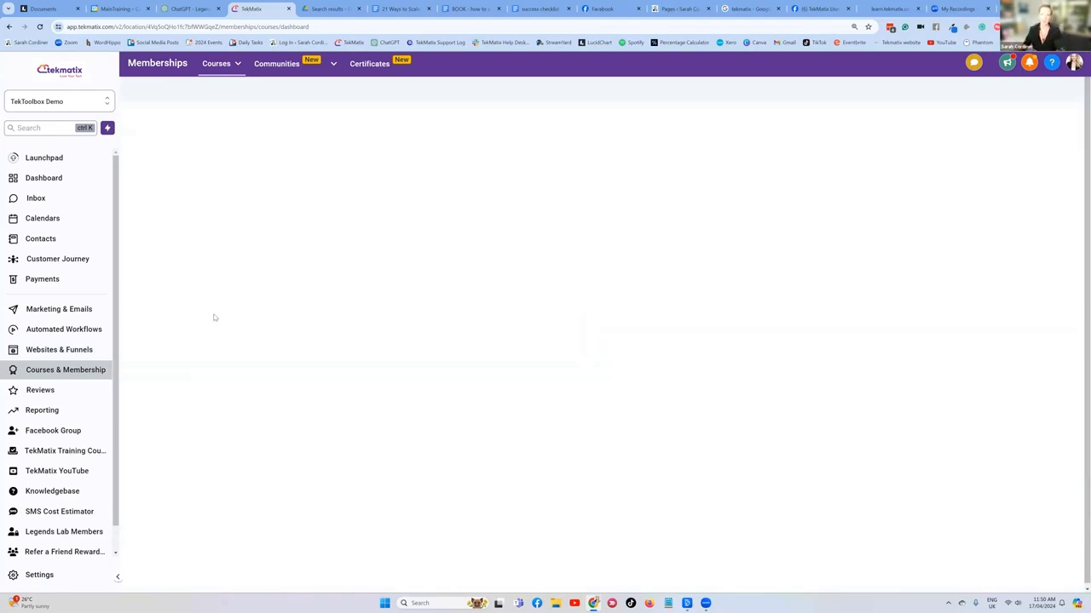
mouse_move(216, 63)
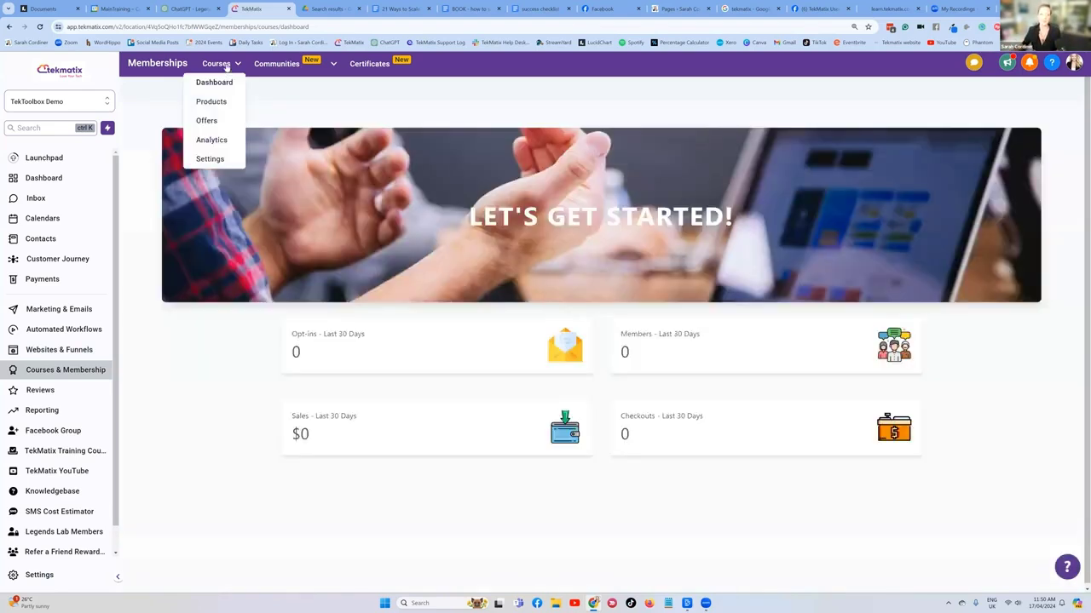
click(218, 104)
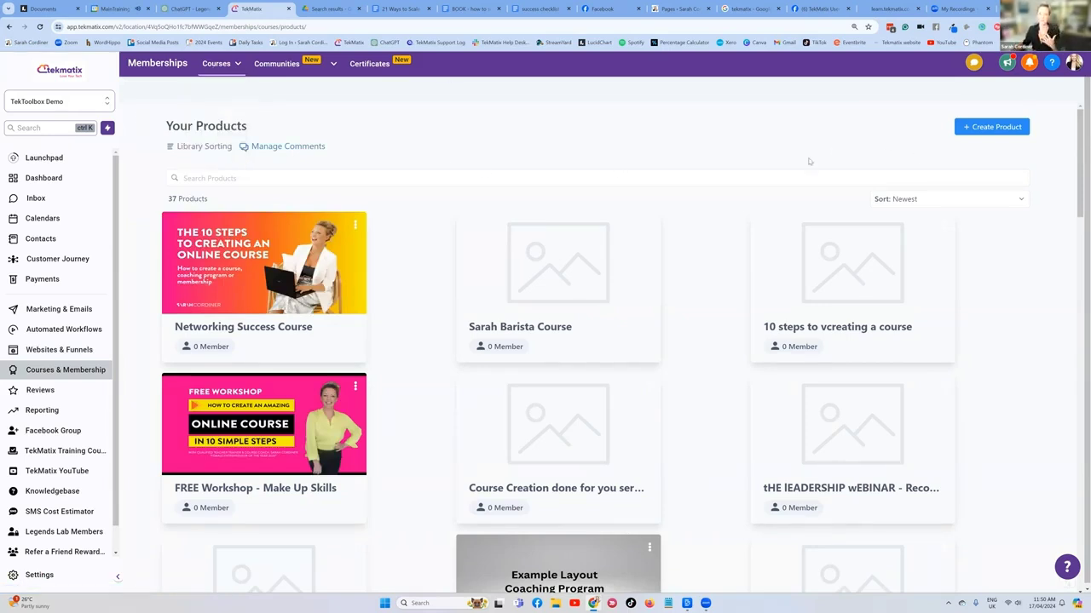
click(848, 176)
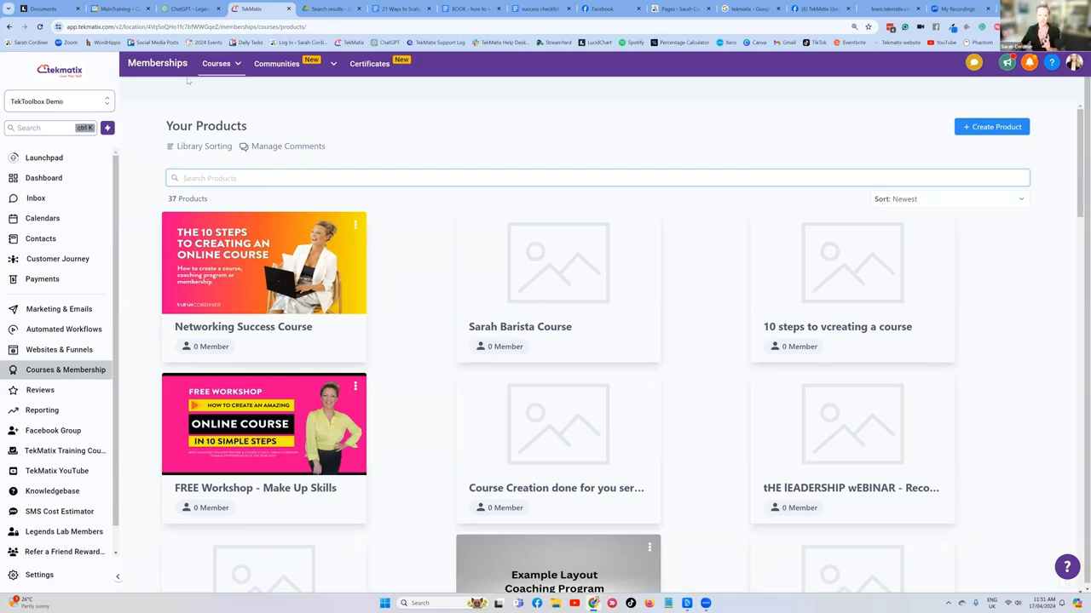
- Switch to the SarahCordiner.com sub-account from the sidebar account switcher
click(35, 106)
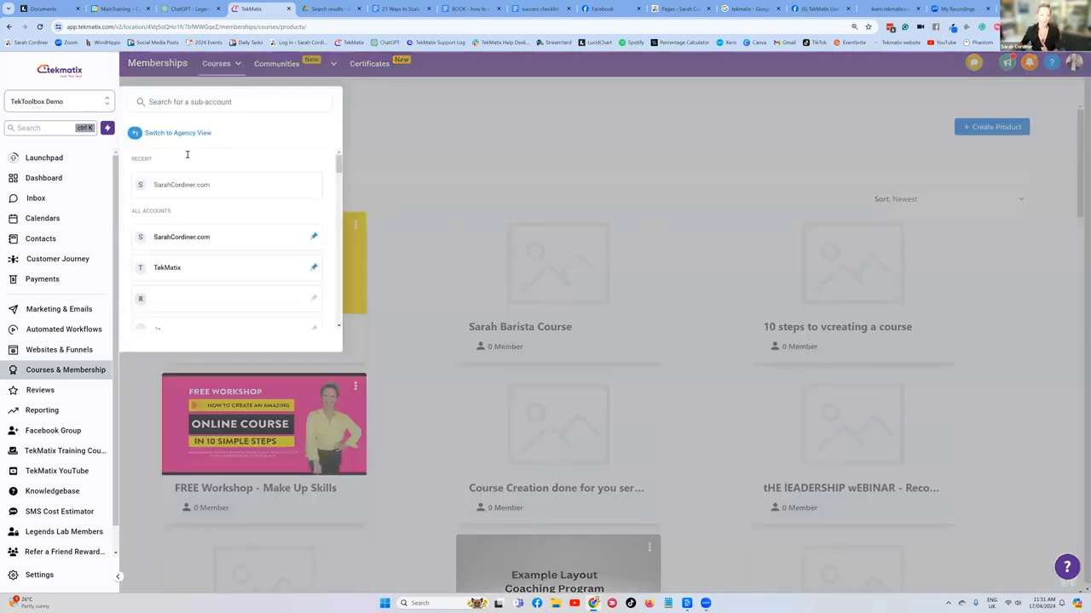
click(192, 184)
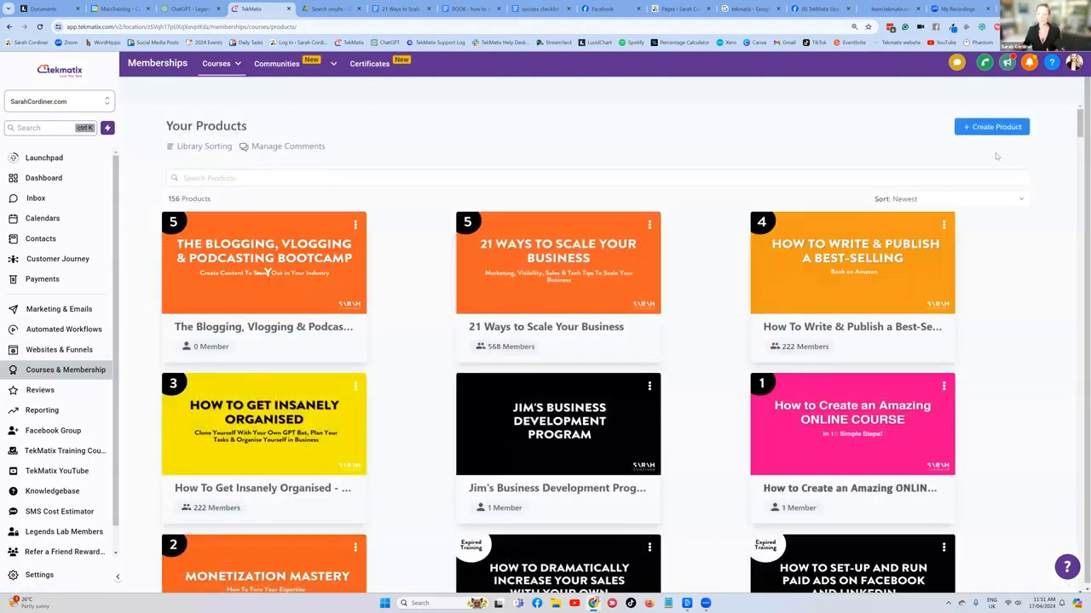
- Sort the SarahCordiner.com products library by Library Order, putting Start Here products first
click(957, 200)
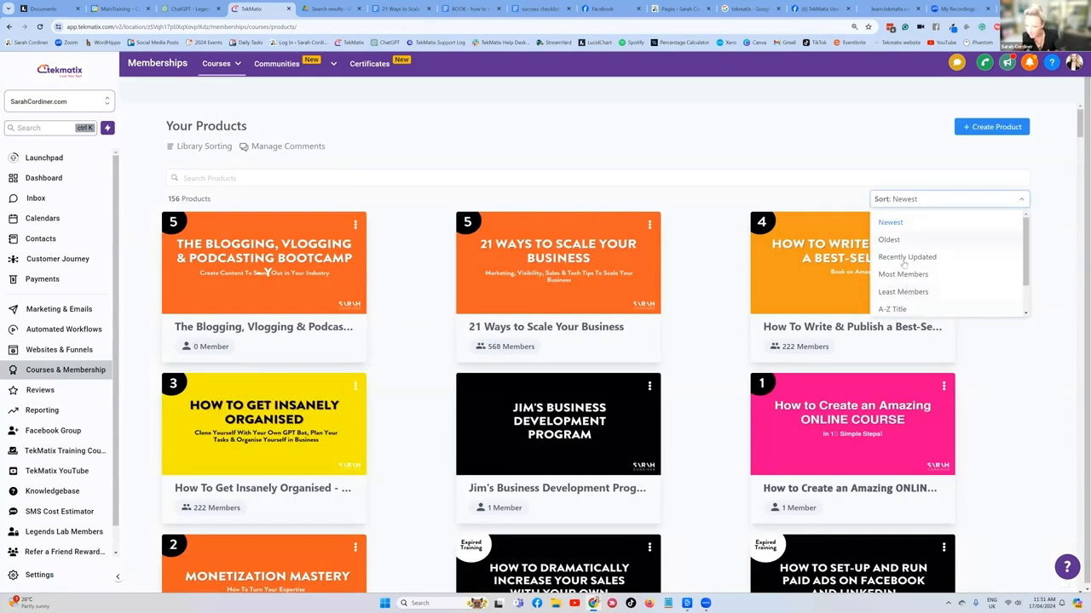
scroll(903, 264, down, 2)
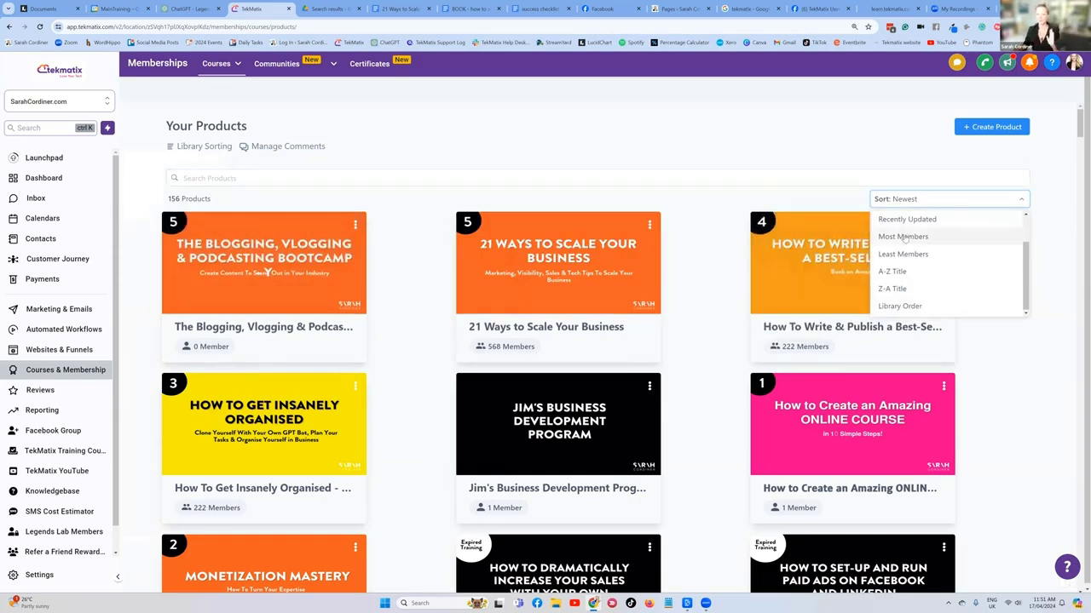
click(895, 307)
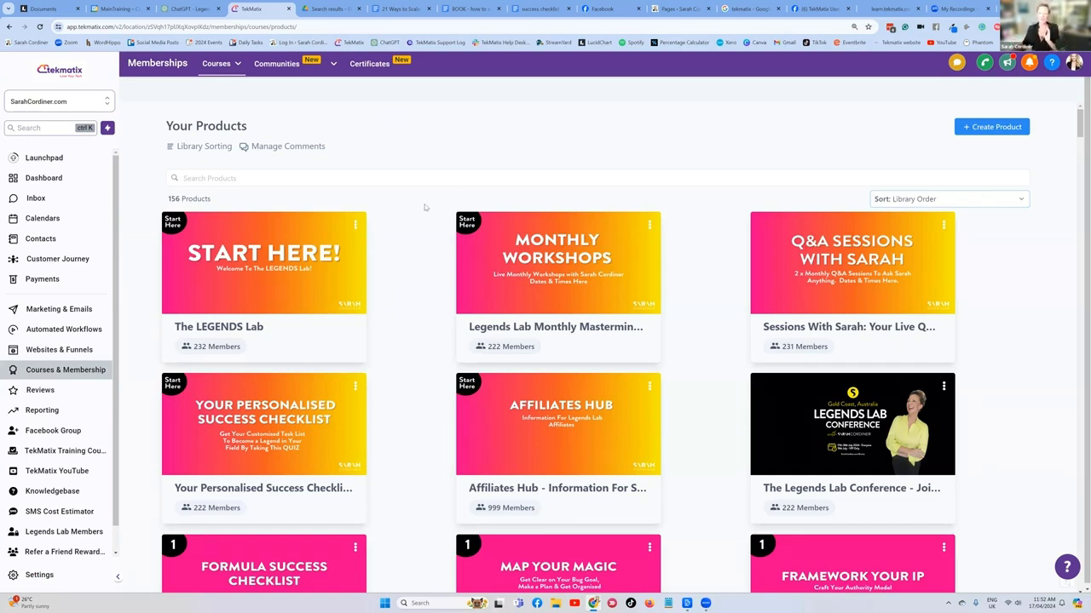
scroll(426, 140, down, 1)
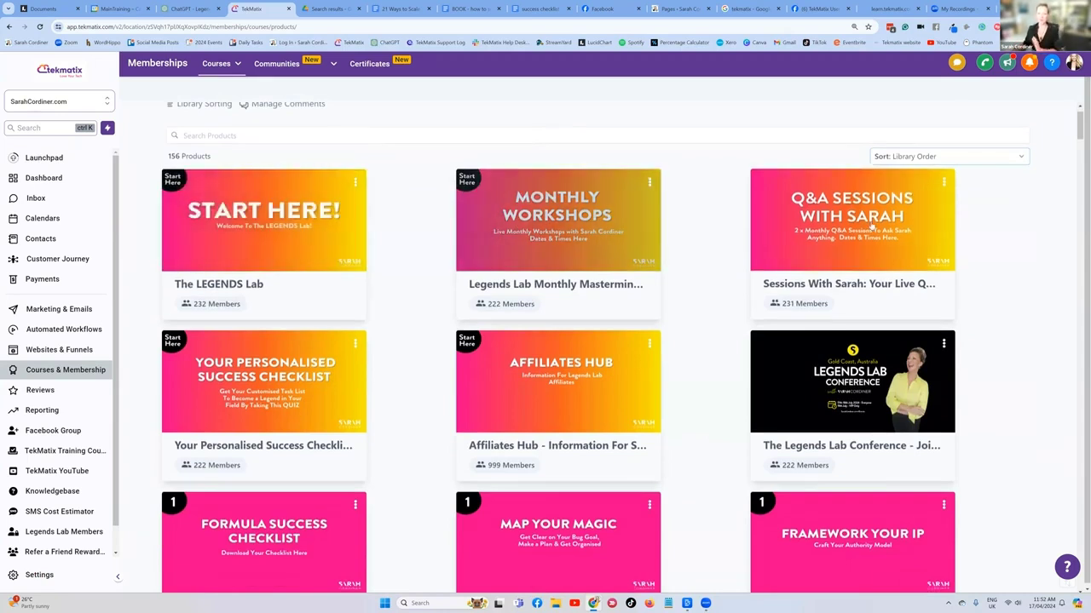
scroll(208, 112, up, 1)
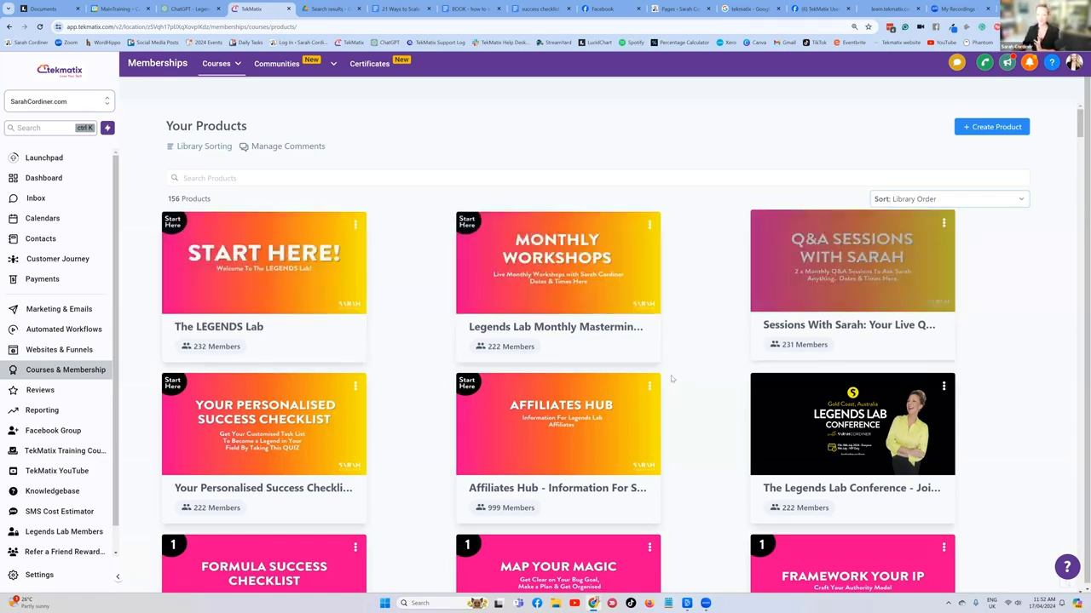
scroll(671, 184, down, 2)
scroll(664, 186, down, 2)
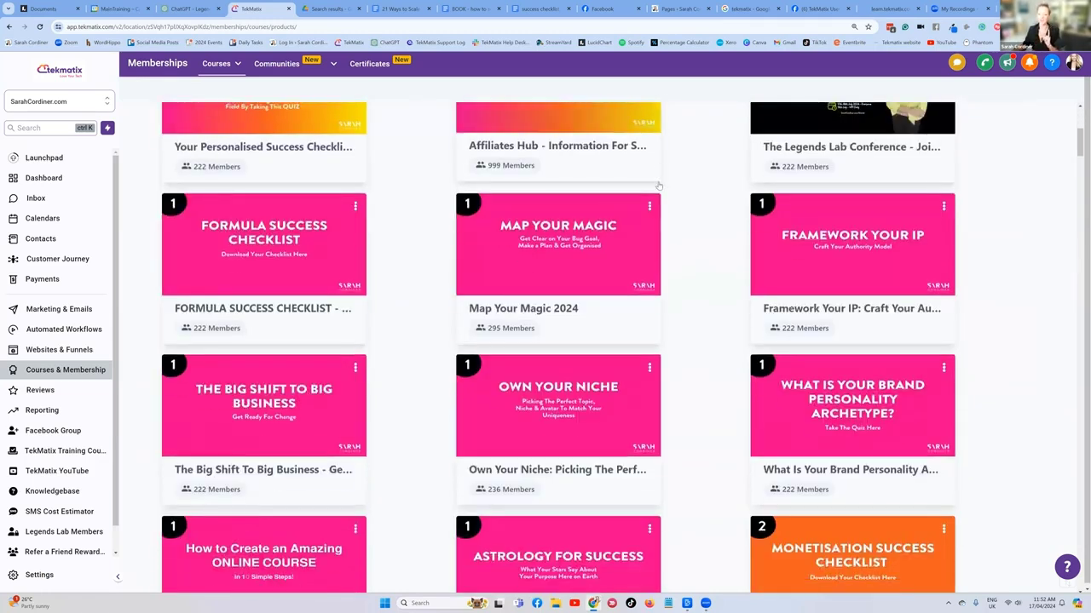
scroll(657, 189, down, 3)
scroll(655, 187, down, 2)
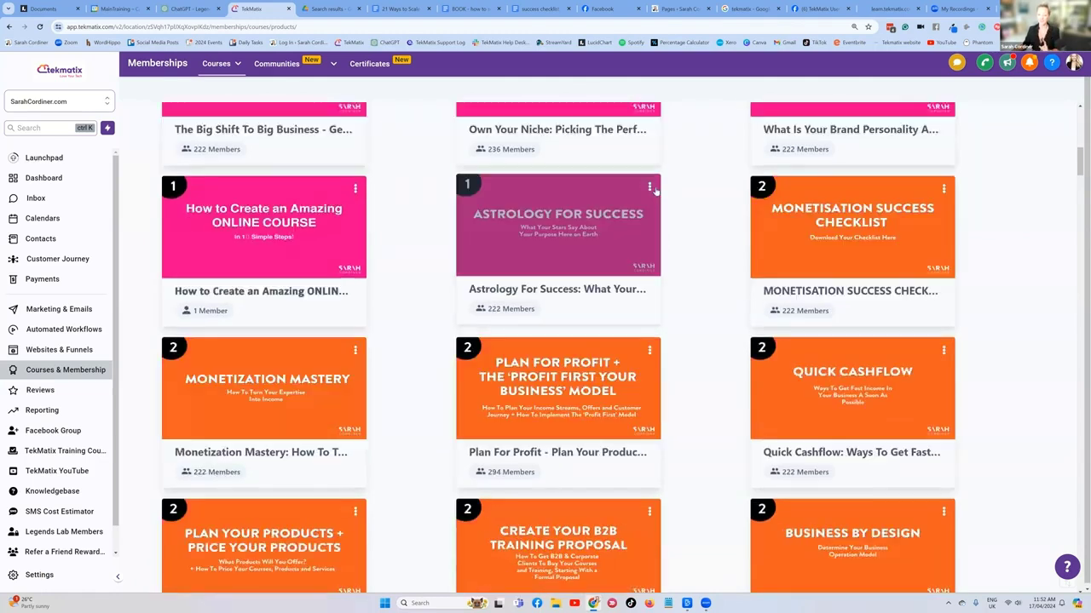
scroll(655, 187, down, 4)
scroll(648, 194, down, 3)
scroll(648, 195, down, 2)
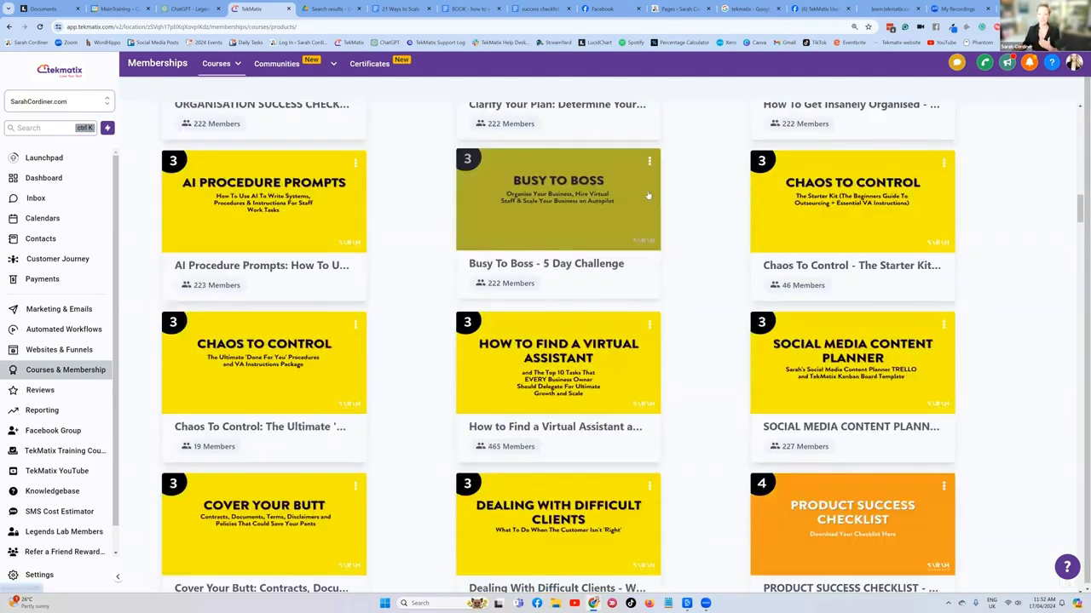
scroll(646, 195, down, 3)
scroll(644, 196, down, 1)
scroll(643, 196, up, 3)
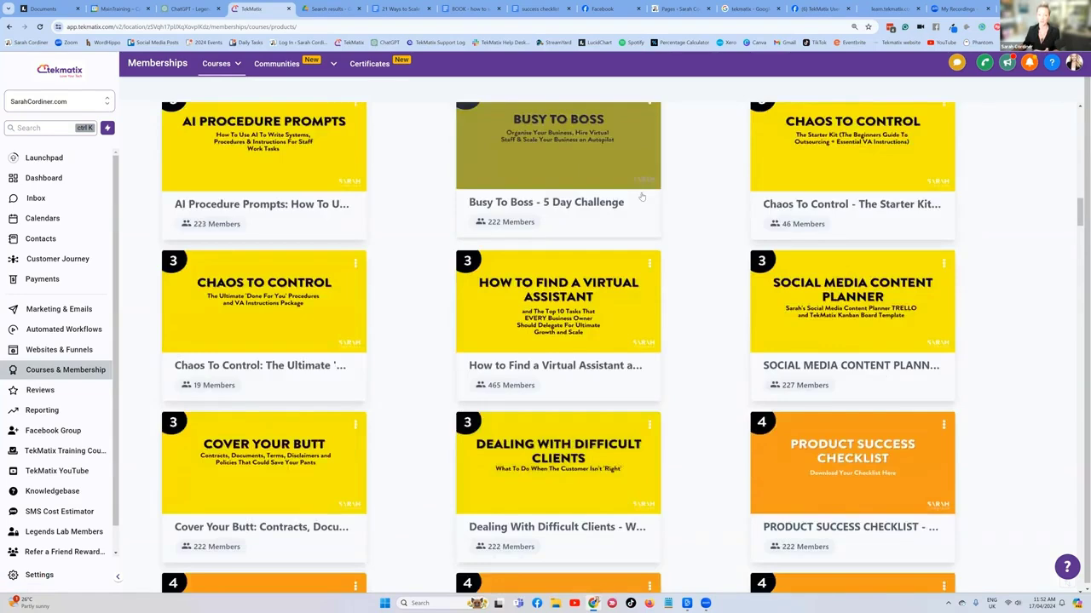
scroll(642, 196, down, 4)
scroll(641, 198, down, 2)
scroll(639, 201, down, 2)
scroll(639, 200, down, 2)
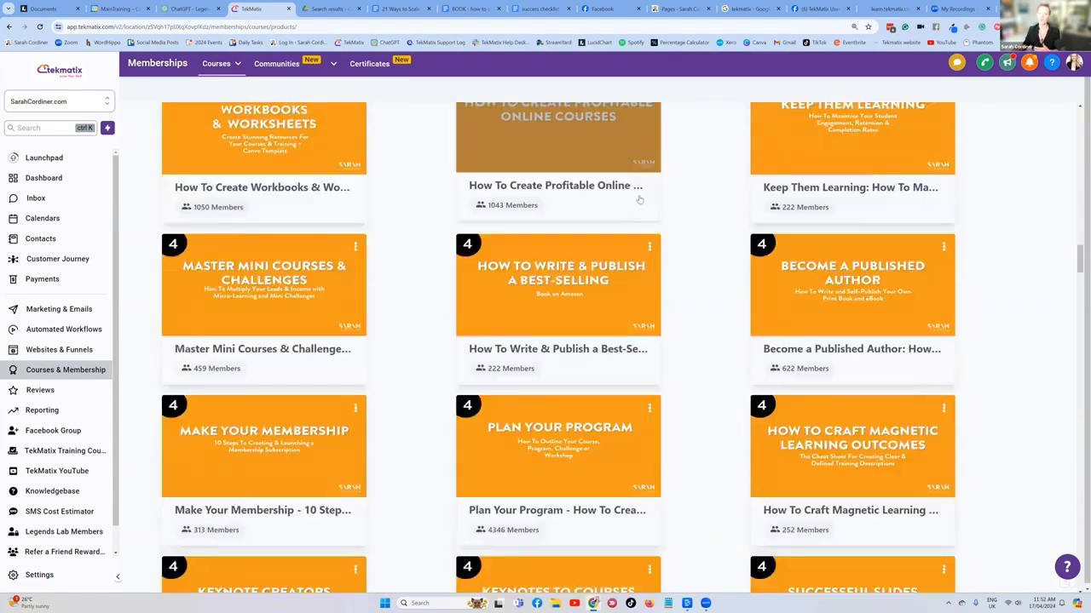
scroll(638, 198, down, 2)
scroll(637, 197, down, 2)
scroll(635, 195, down, 2)
scroll(635, 195, up, 2)
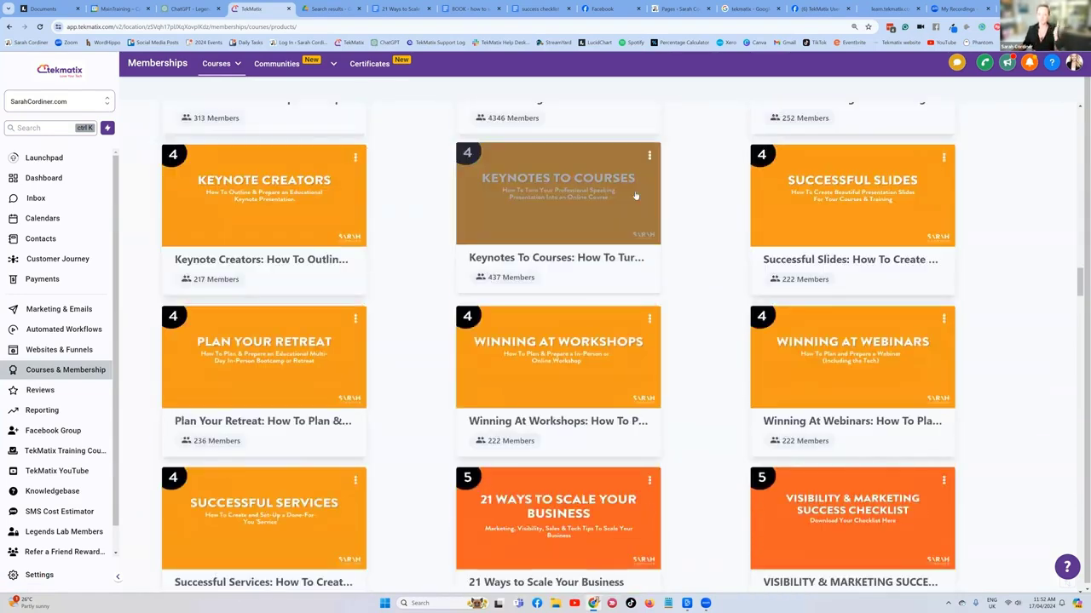
scroll(635, 196, up, 1)
scroll(633, 195, up, 1)
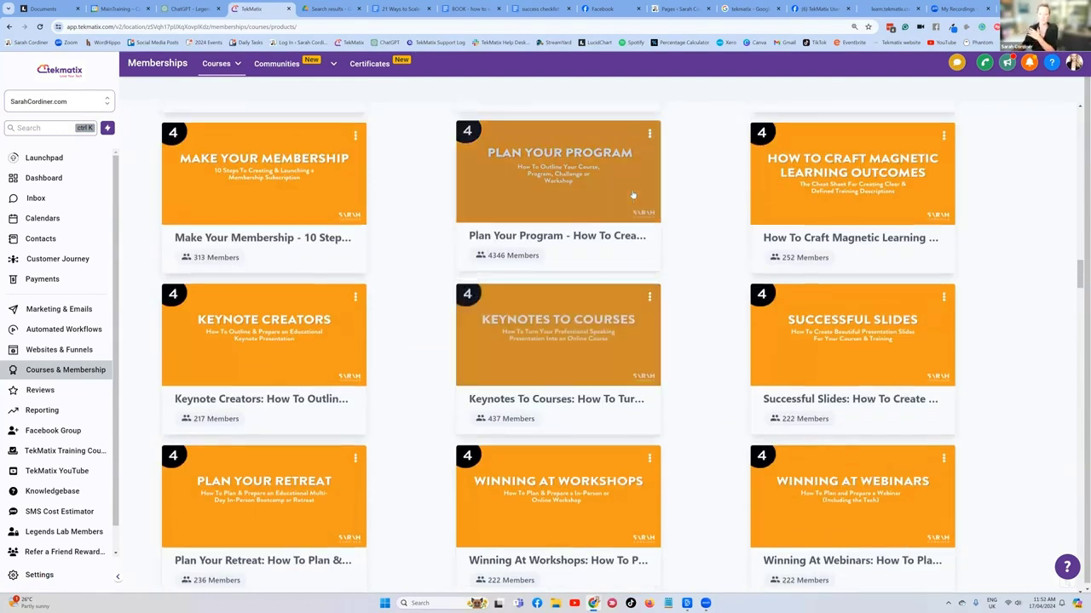
scroll(629, 193, up, 1)
scroll(621, 189, up, 5)
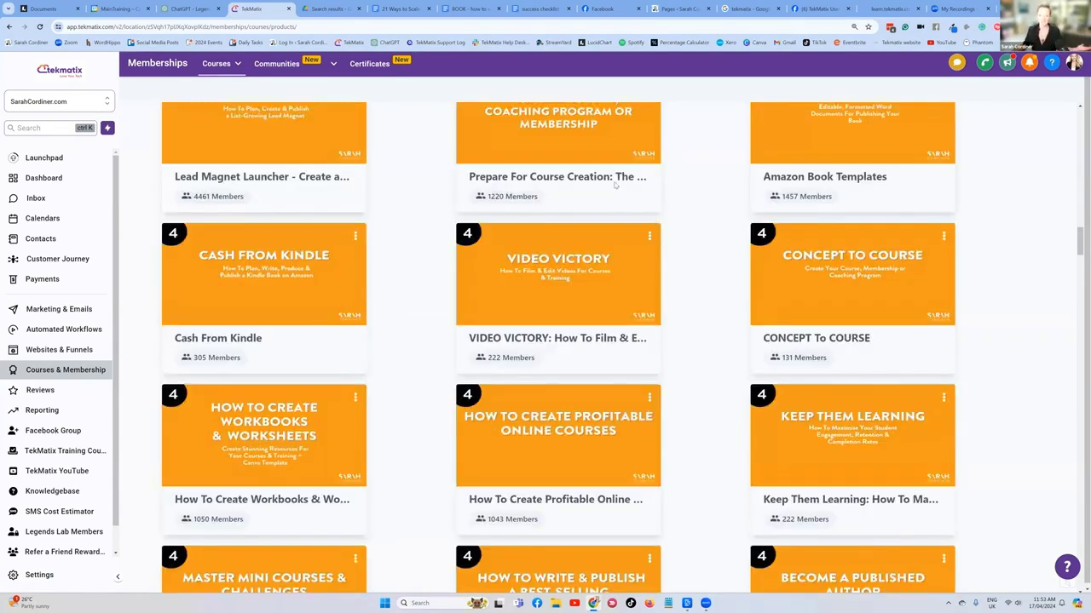
scroll(616, 187, up, 6)
scroll(610, 181, up, 4)
scroll(609, 181, up, 3)
scroll(609, 181, up, 3)
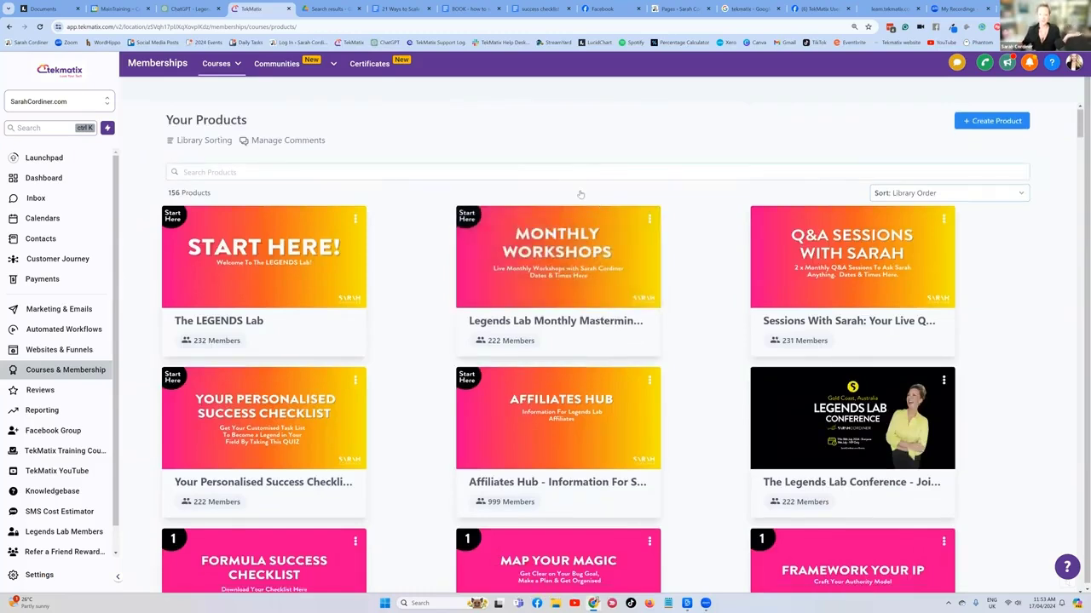
scroll(594, 179, down, 1)
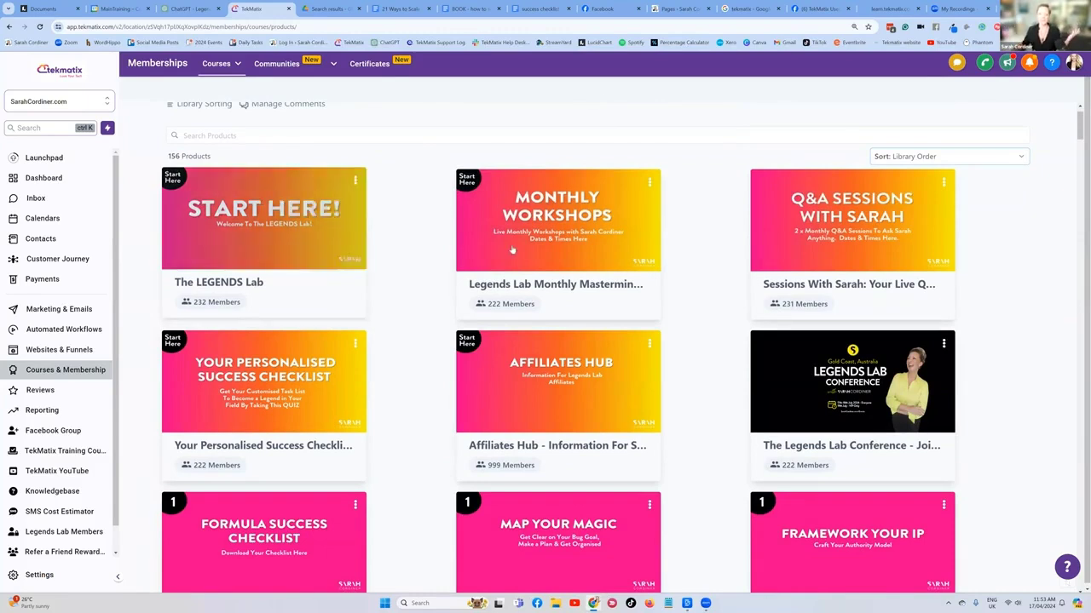
scroll(587, 221, down, 1)
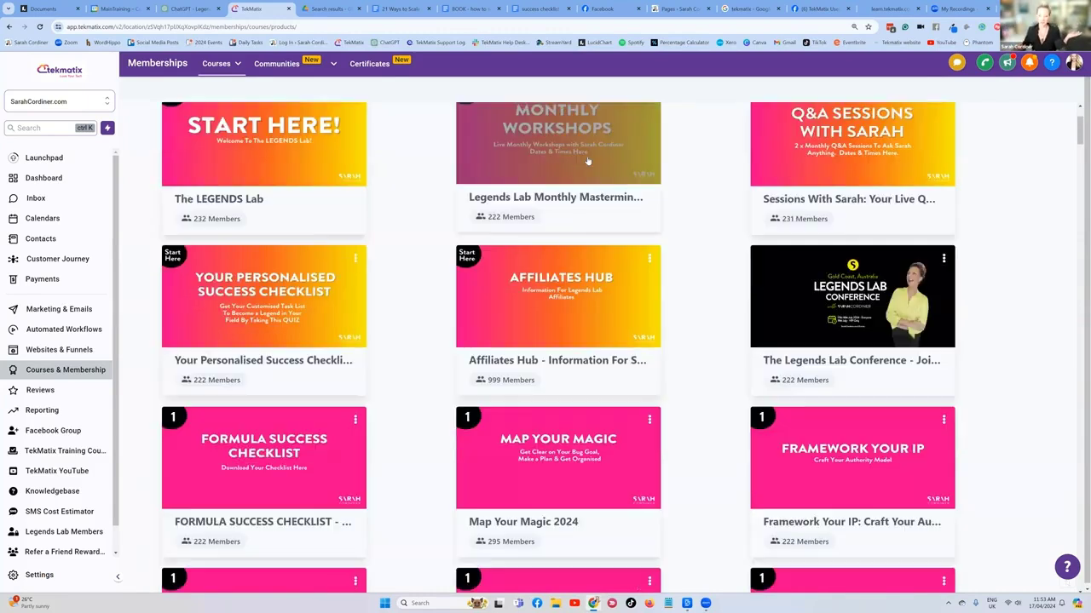
scroll(869, 156, up, 1)
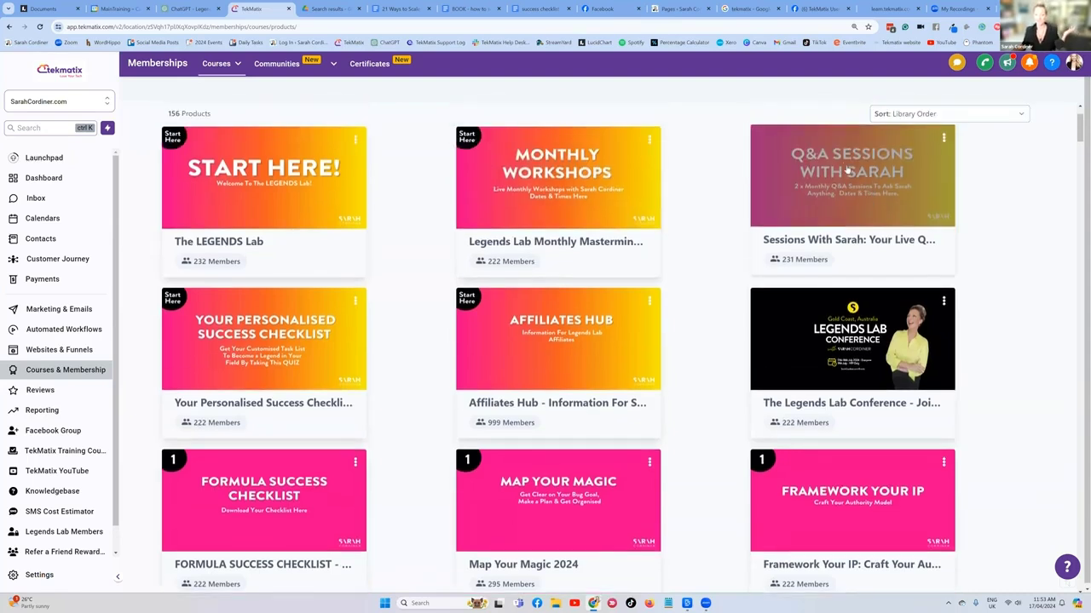
scroll(319, 323, down, 1)
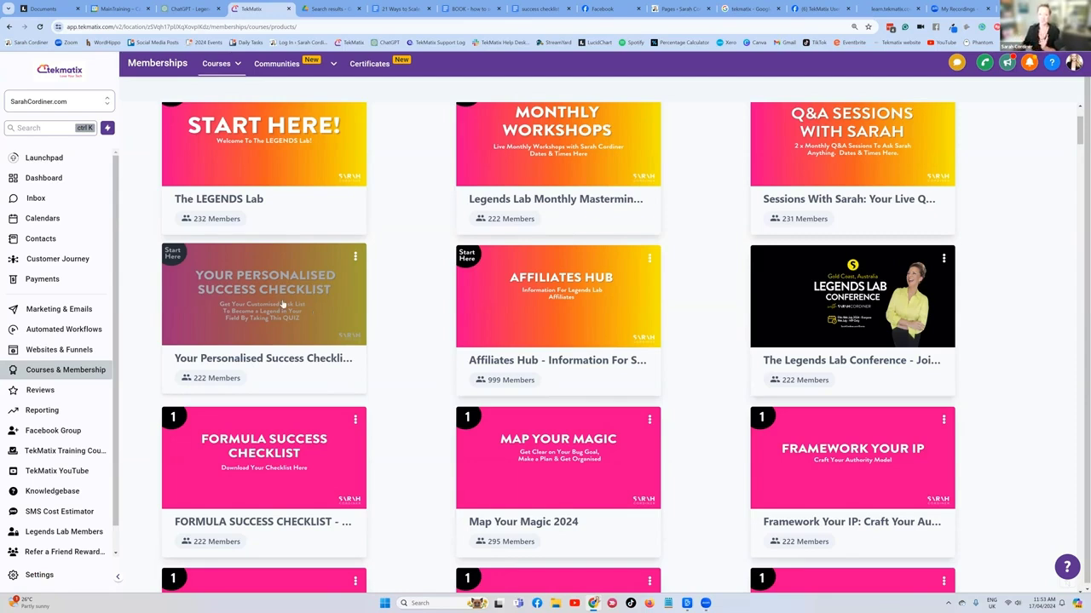
scroll(400, 250, up, 2)
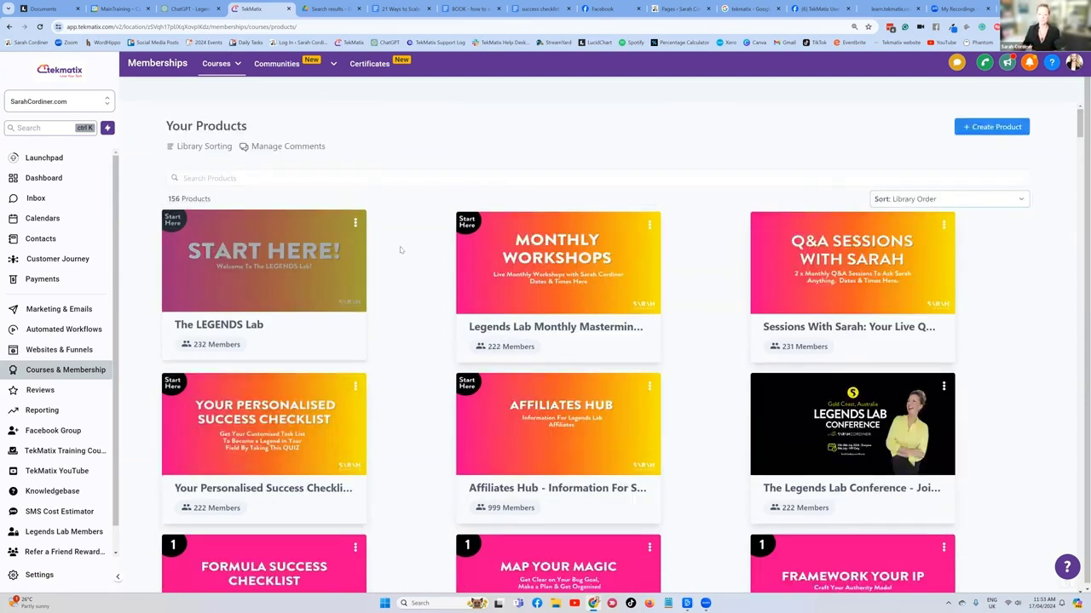
scroll(401, 250, down, 1)
scroll(588, 262, down, 2)
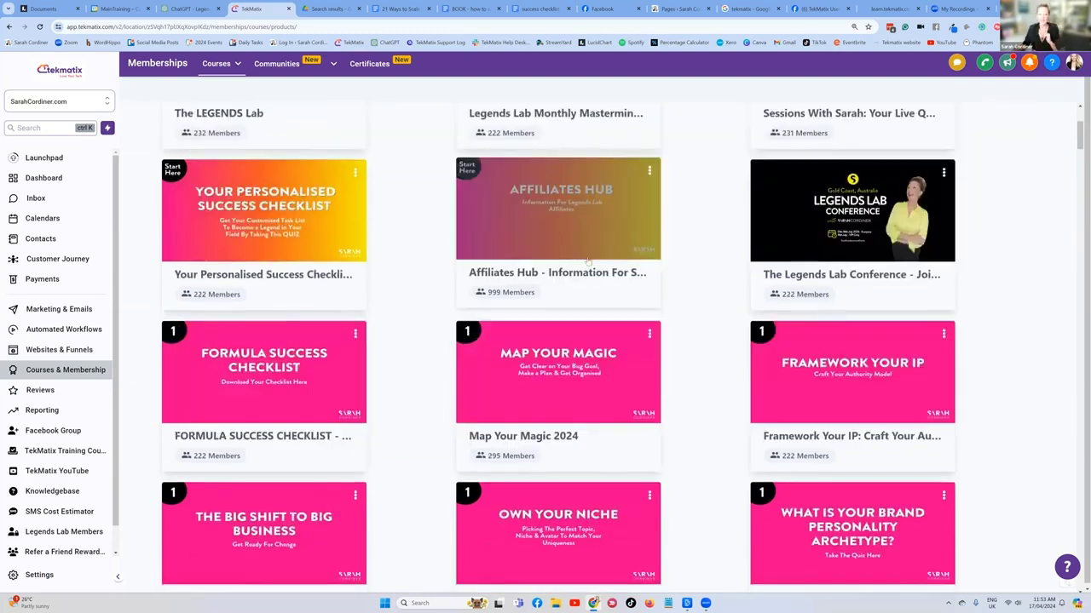
scroll(588, 262, down, 1)
scroll(265, 281, down, 1)
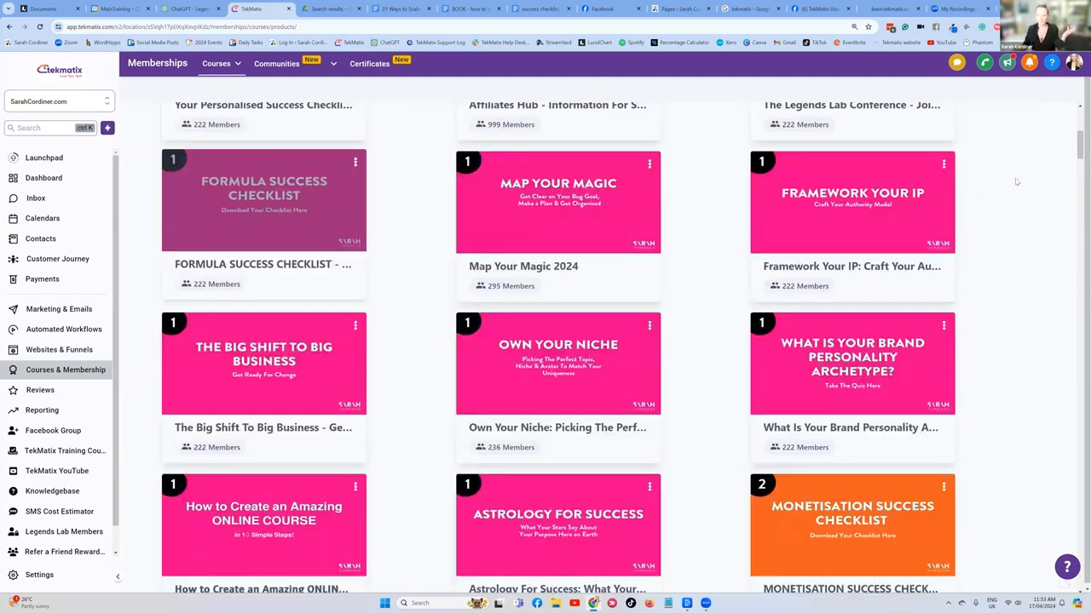
scroll(1048, 175, down, 1)
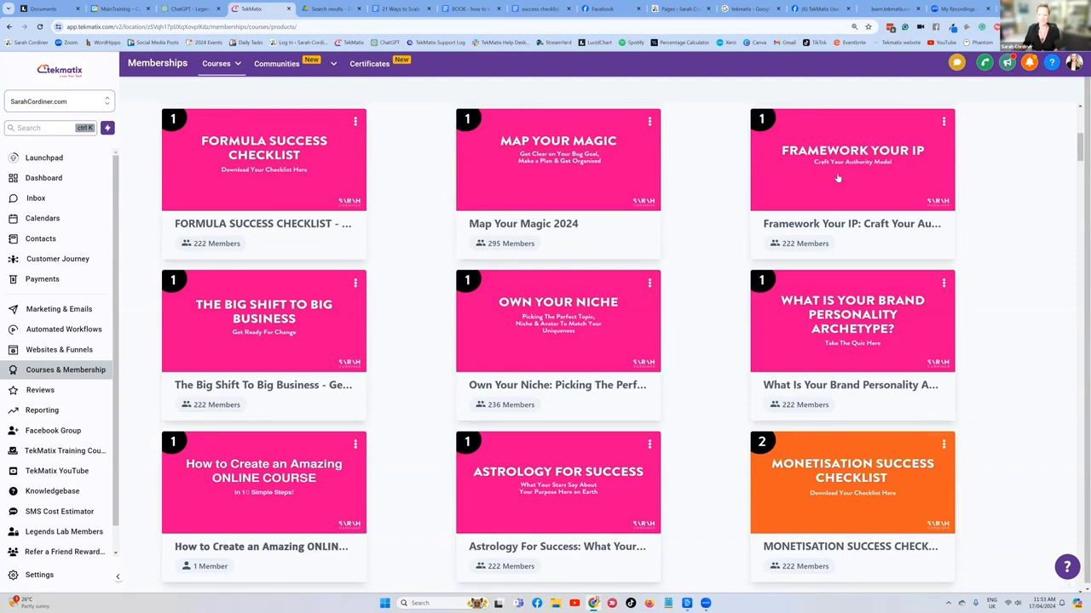
scroll(982, 161, down, 3)
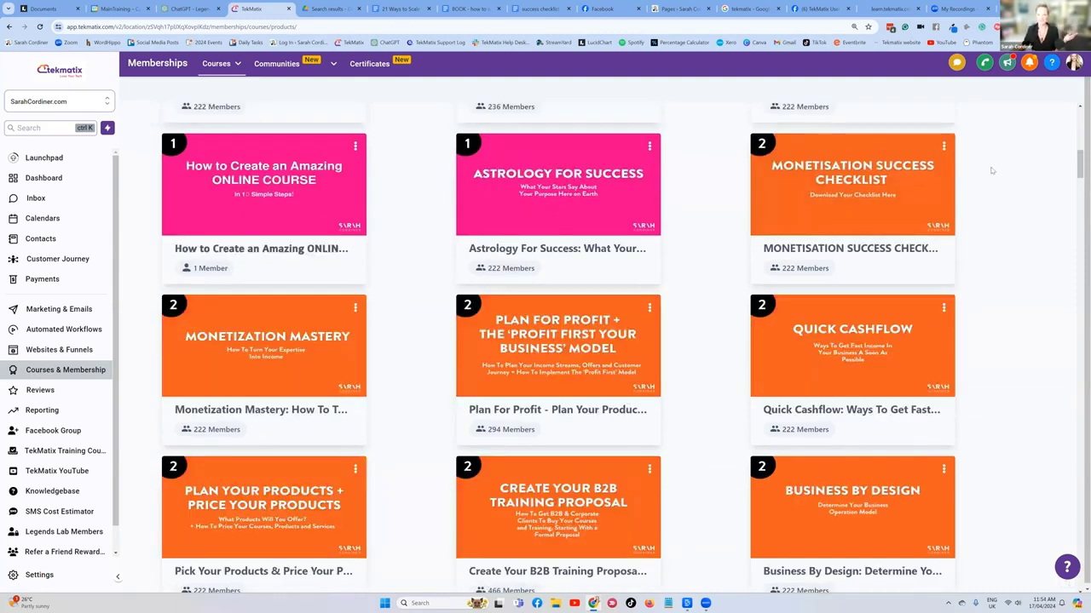
scroll(993, 167, down, 1)
scroll(906, 155, down, 1)
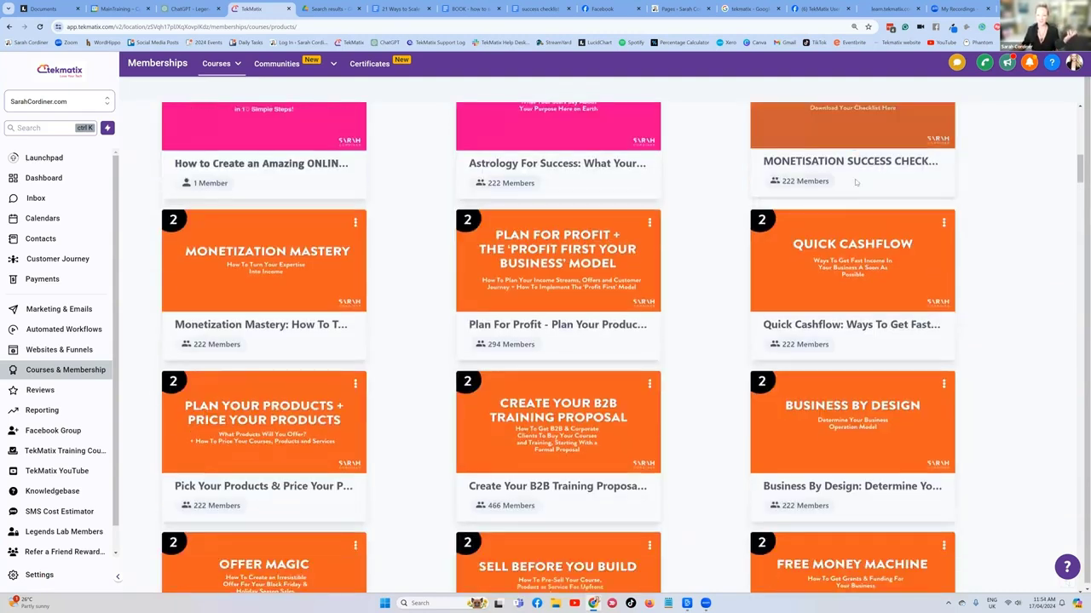
scroll(852, 196, down, 1)
scroll(666, 240, down, 3)
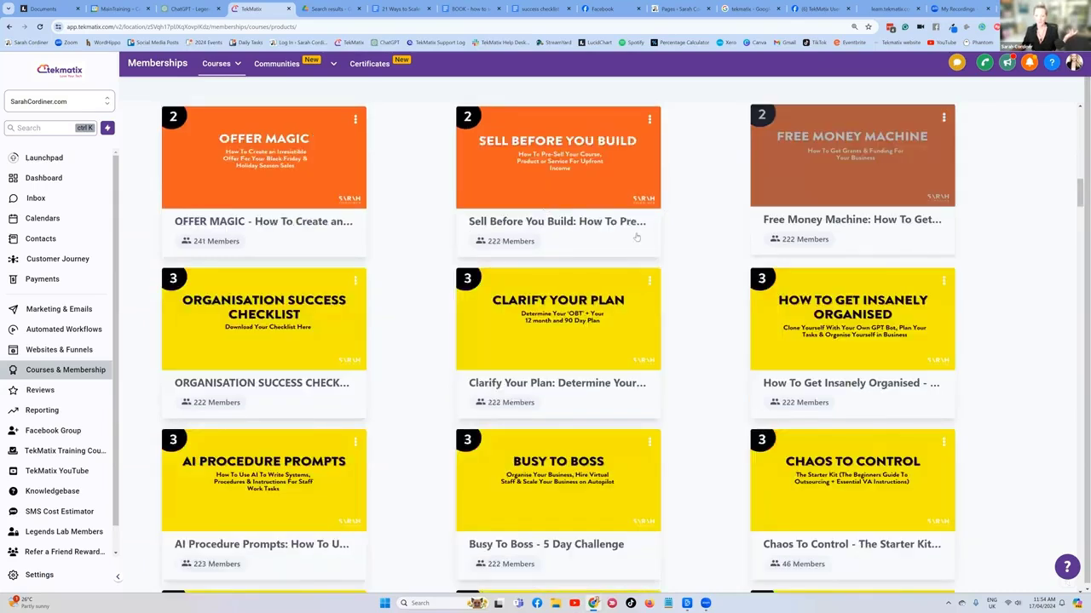
scroll(617, 235, down, 1)
scroll(629, 230, down, 5)
scroll(795, 228, down, 4)
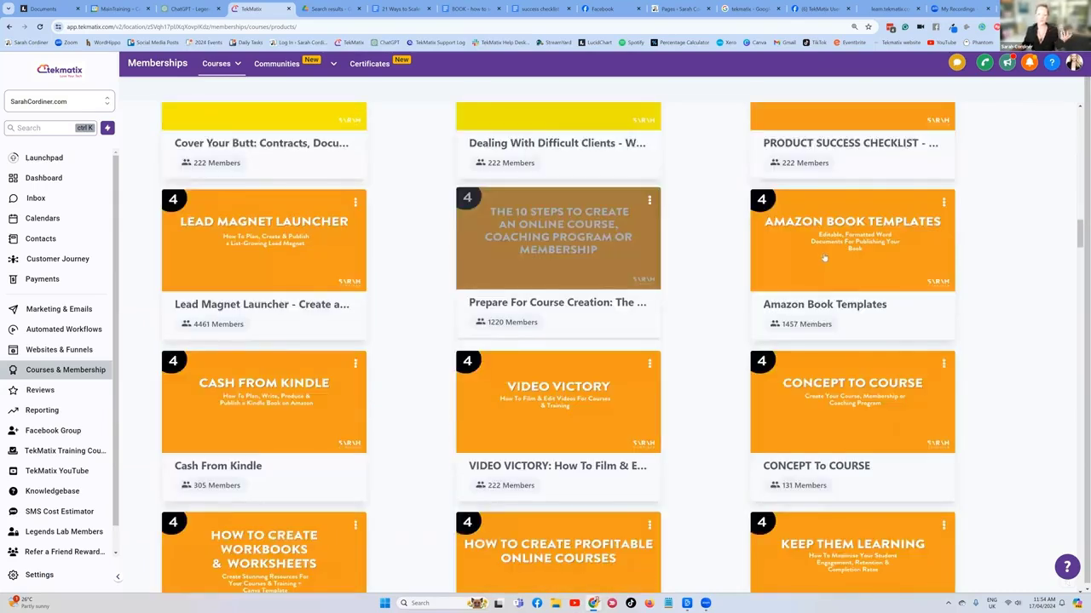
scroll(796, 243, down, 2)
scroll(797, 243, down, 2)
scroll(796, 243, down, 2)
scroll(767, 241, down, 4)
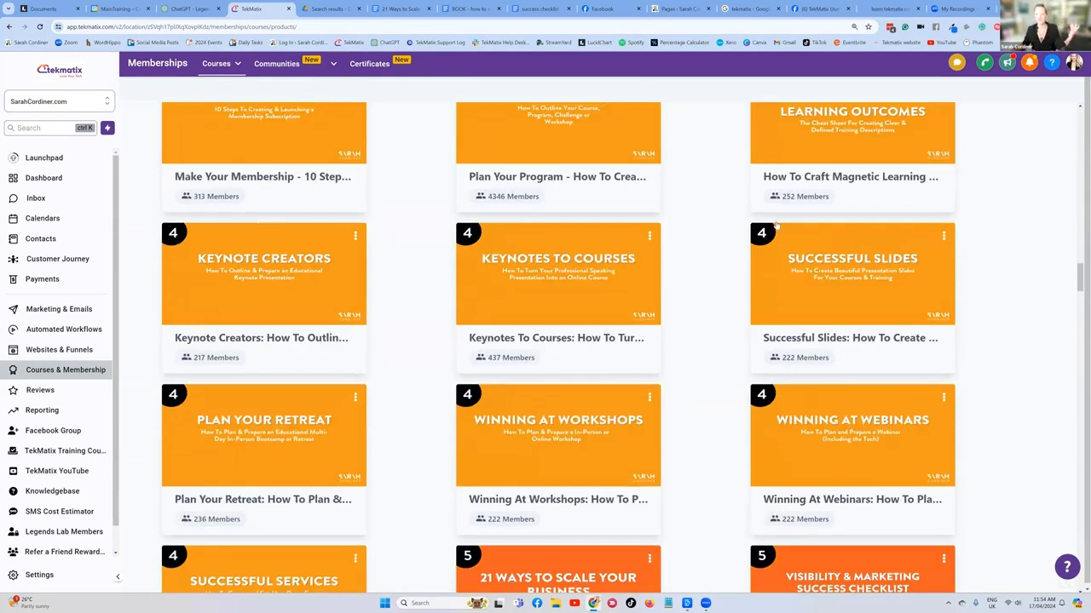
scroll(707, 239, down, 3)
scroll(655, 235, down, 3)
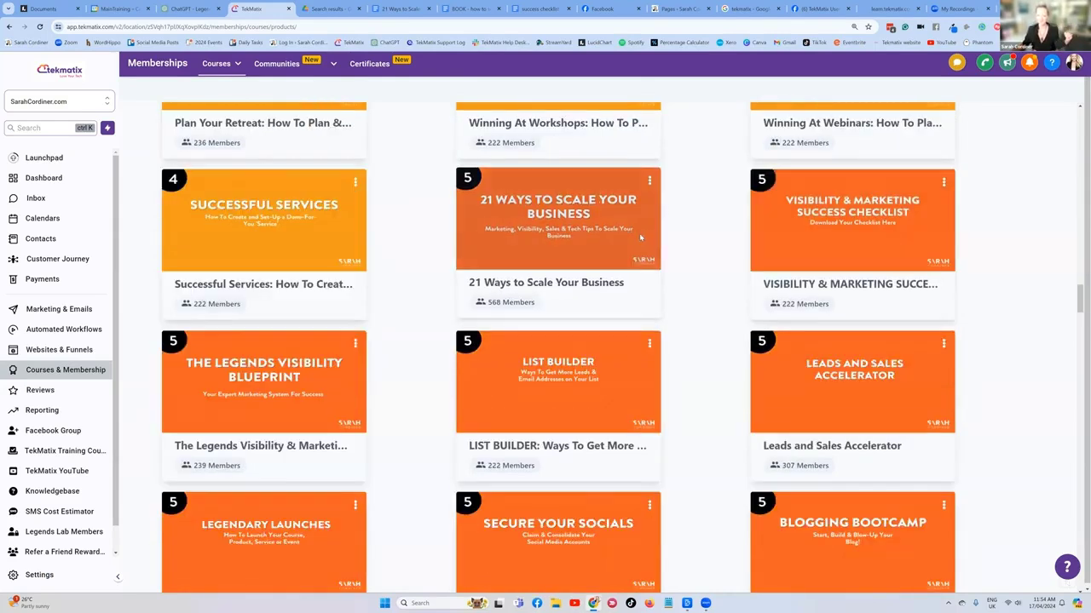
scroll(641, 238, down, 1)
scroll(643, 236, down, 2)
scroll(650, 231, down, 2)
scroll(652, 229, up, 1)
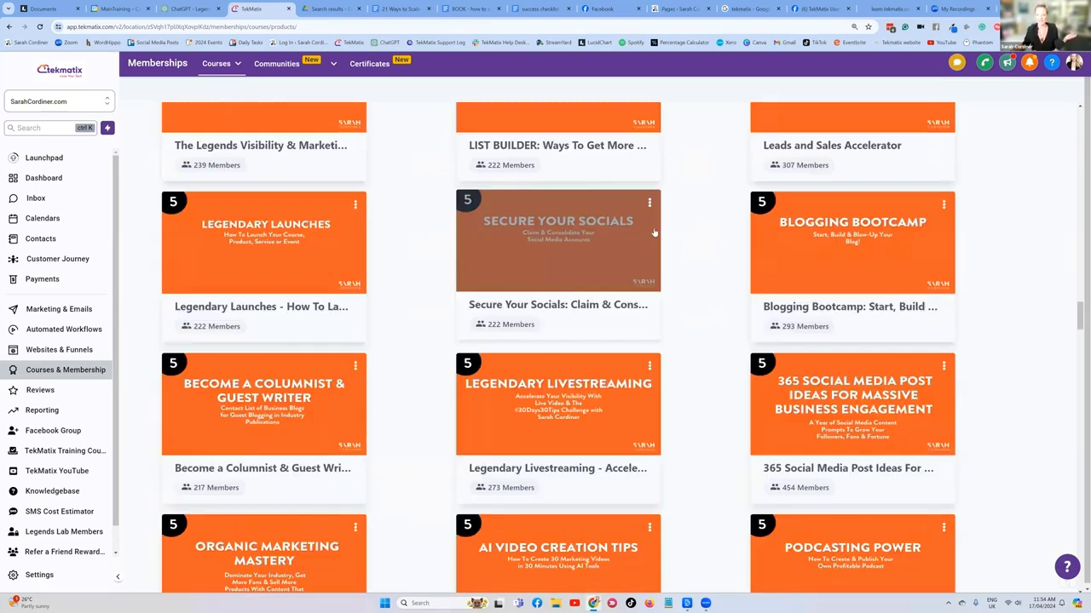
scroll(654, 229, down, 4)
scroll(655, 236, down, 6)
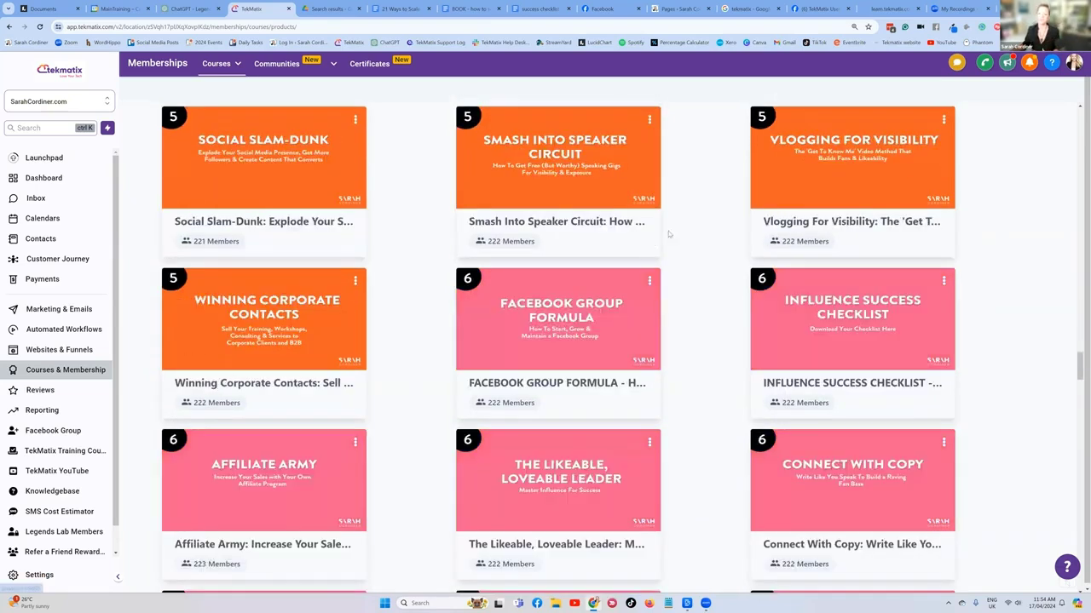
scroll(669, 235, down, 4)
scroll(712, 236, down, 5)
scroll(712, 236, down, 3)
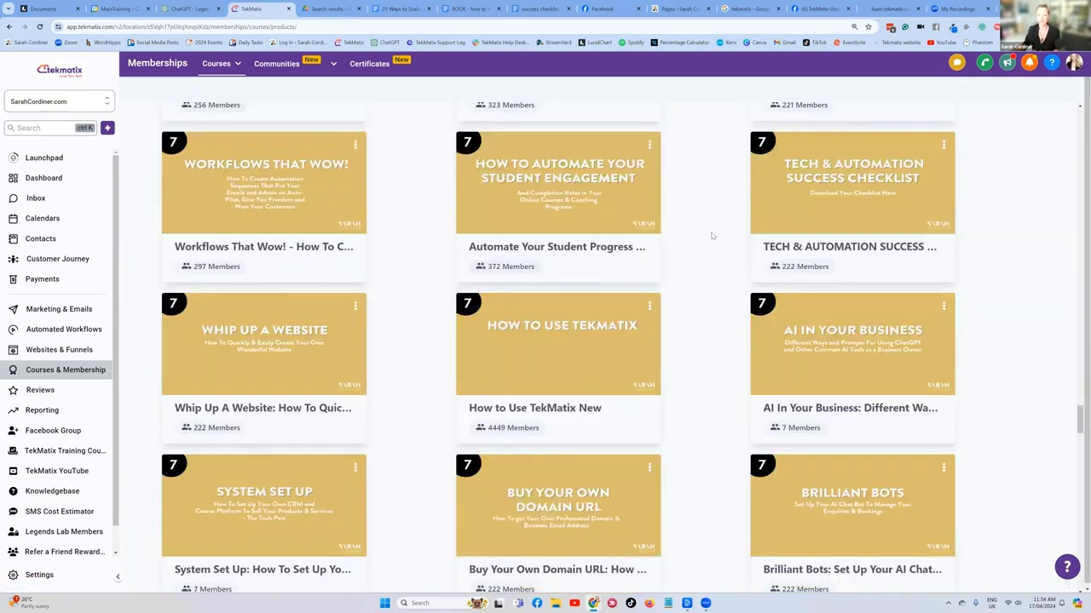
scroll(712, 236, down, 5)
scroll(711, 237, down, 5)
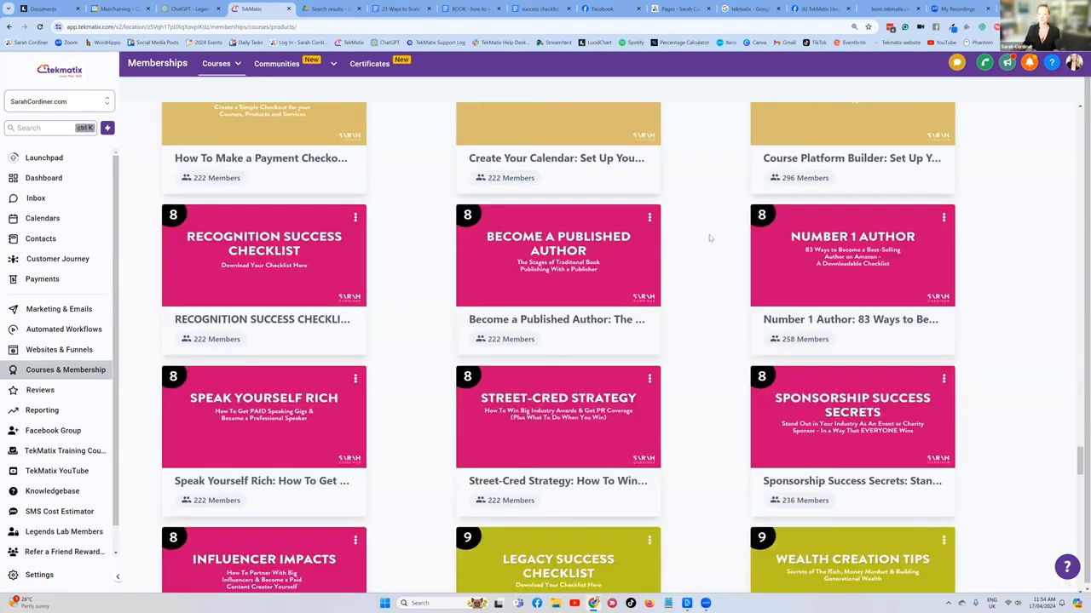
scroll(597, 247, down, 4)
scroll(571, 243, up, 3)
scroll(611, 253, up, 2)
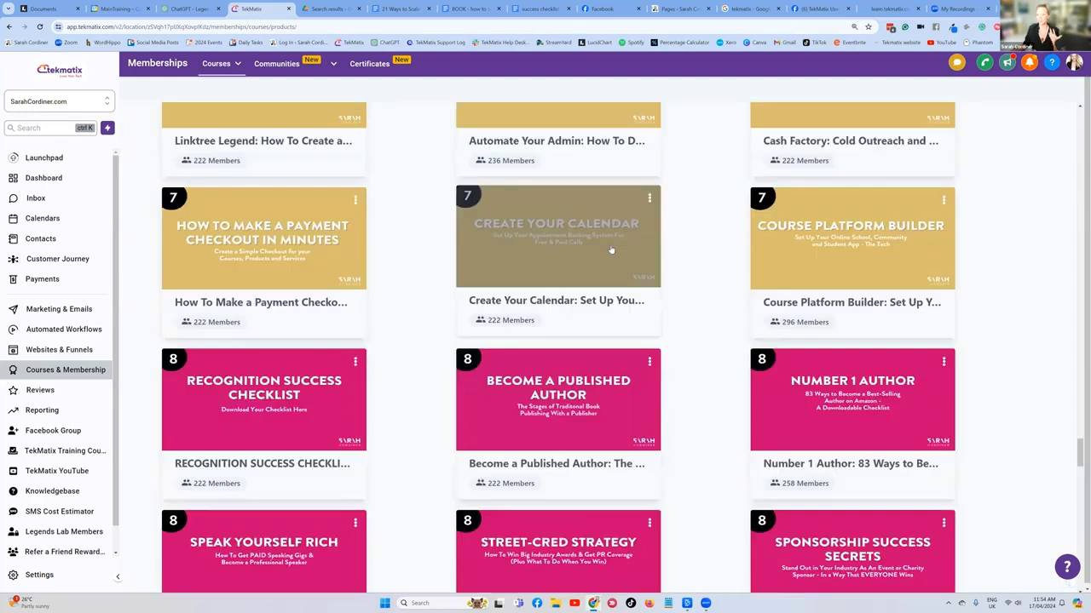
scroll(610, 245, up, 4)
scroll(605, 244, up, 2)
scroll(601, 243, up, 2)
scroll(601, 243, up, 3)
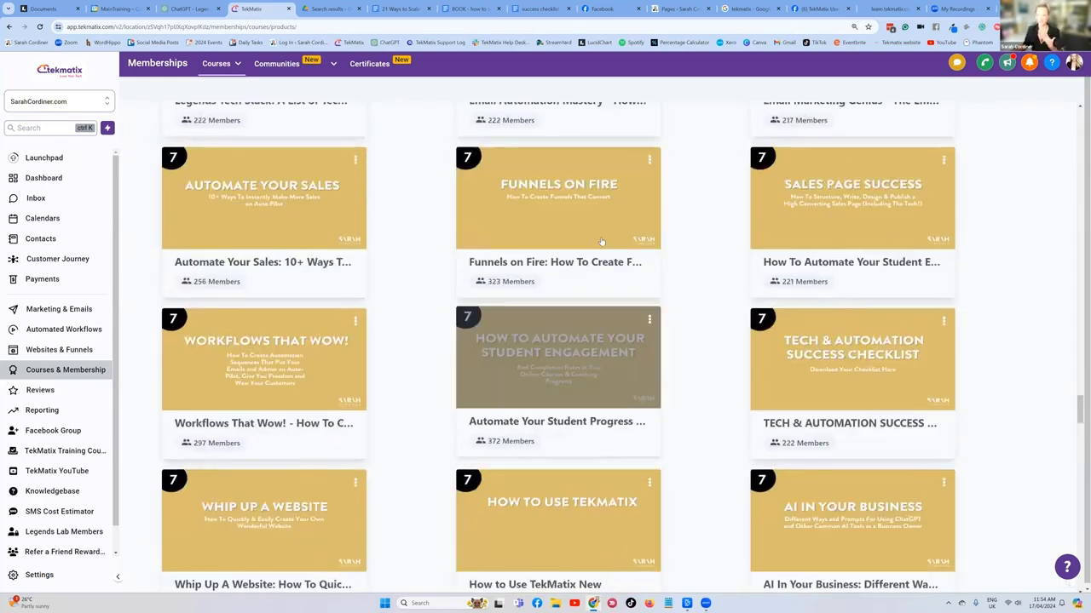
scroll(602, 243, up, 1)
scroll(599, 239, up, 2)
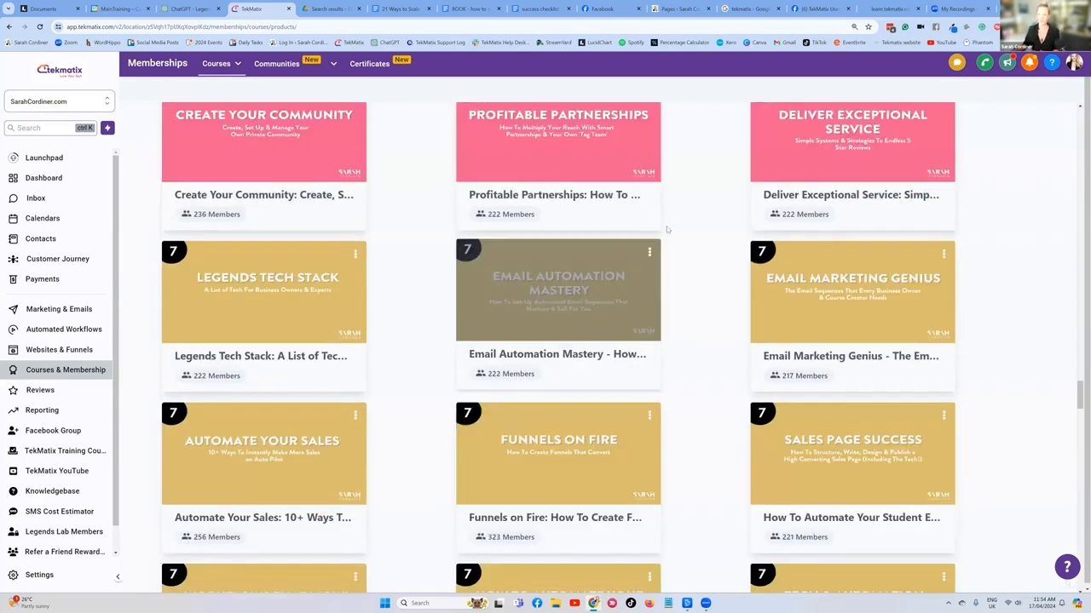
scroll(668, 231, up, 5)
scroll(665, 236, up, 3)
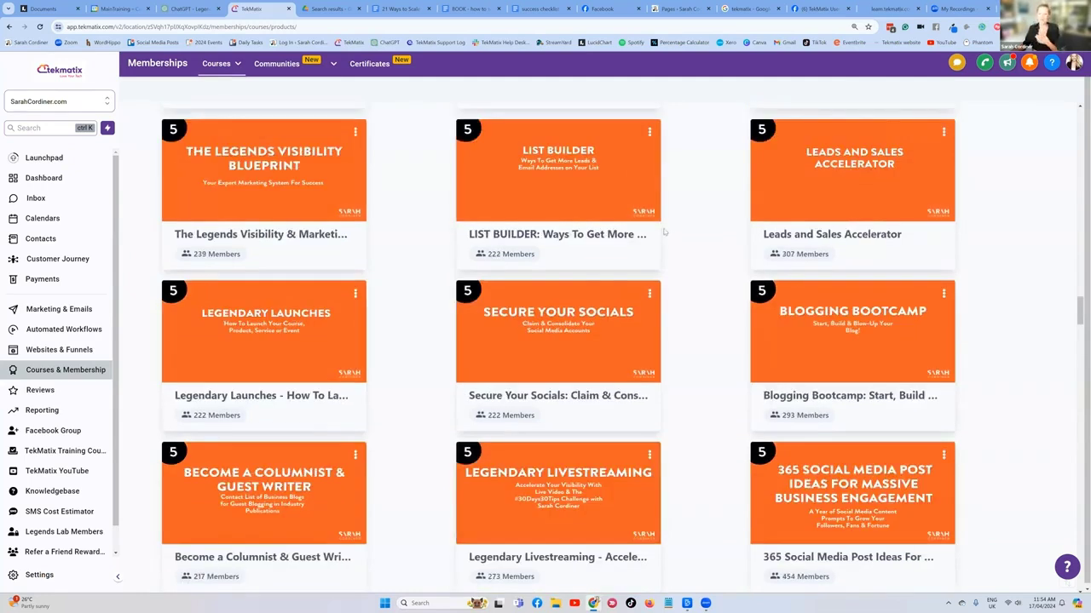
scroll(656, 225, up, 5)
scroll(681, 219, up, 4)
scroll(681, 219, up, 5)
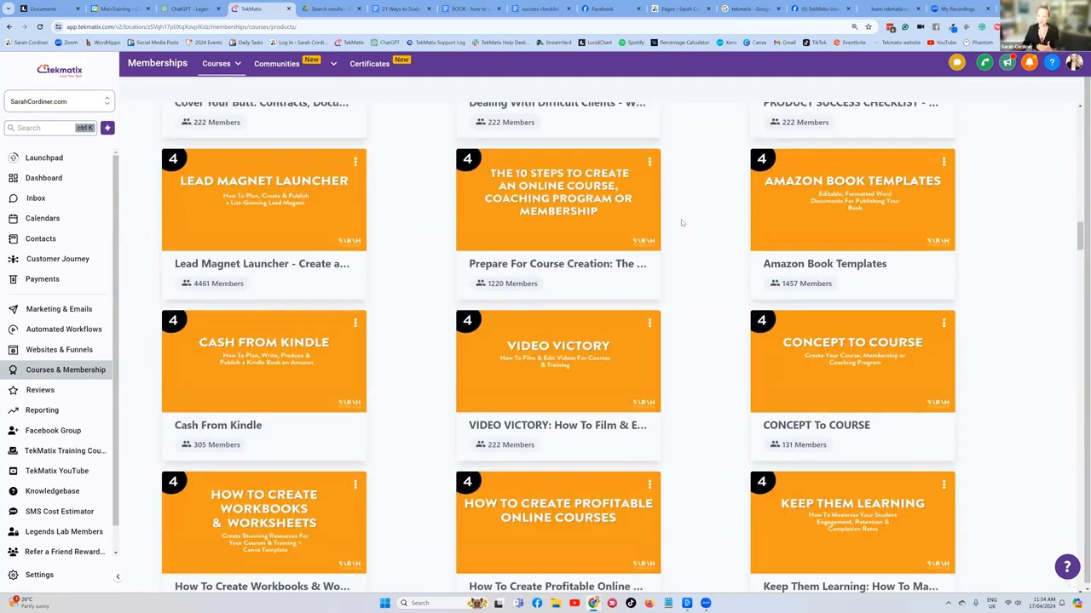
scroll(681, 219, up, 5)
scroll(673, 219, up, 5)
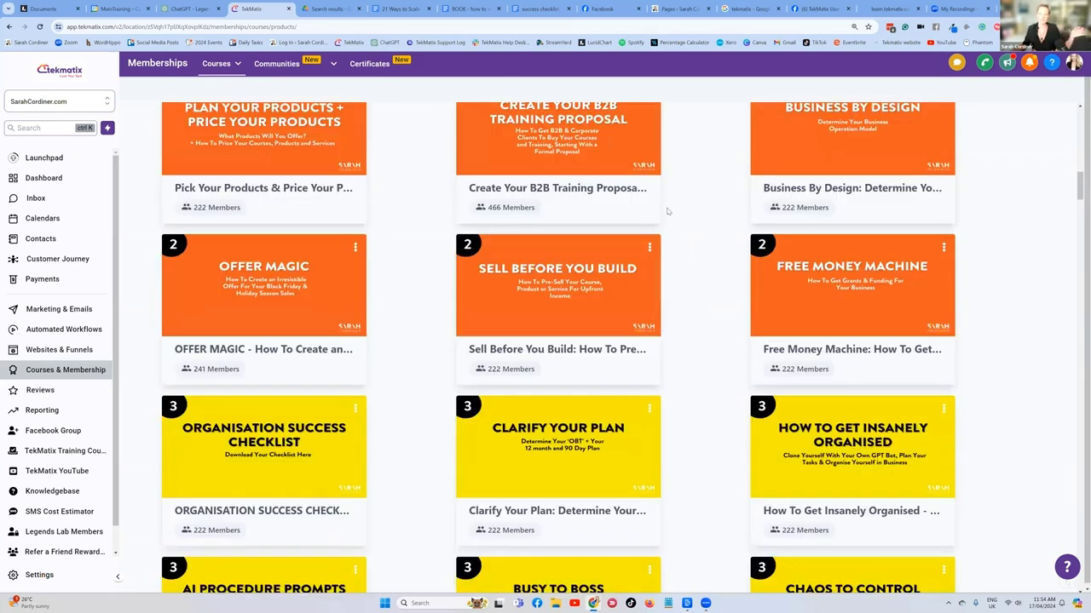
scroll(667, 211, up, 5)
scroll(660, 208, up, 3)
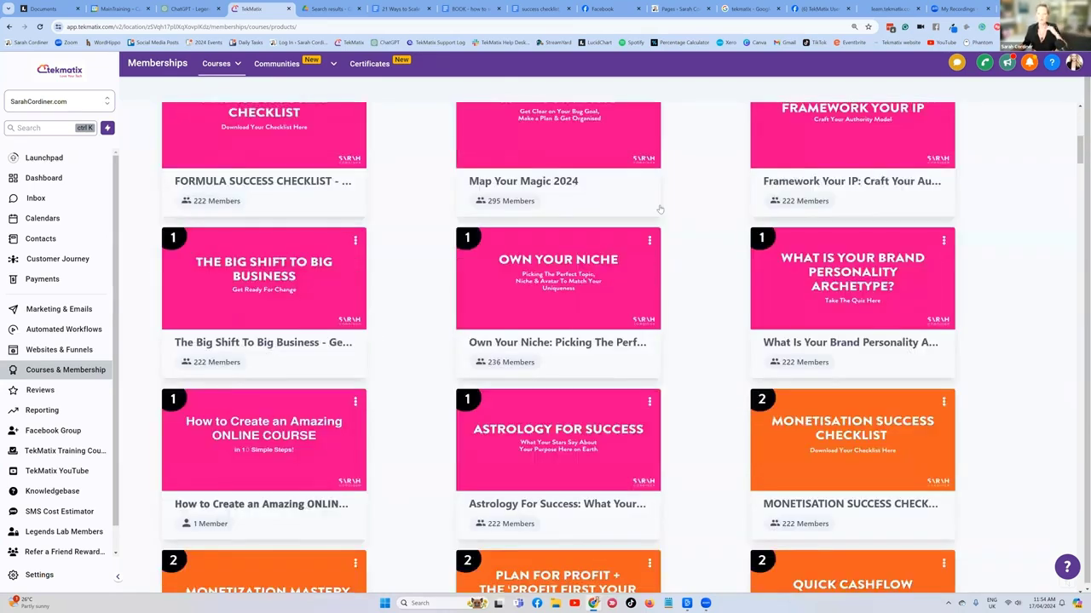
scroll(660, 209, up, 2)
scroll(596, 247, up, 2)
scroll(560, 286, down, 2)
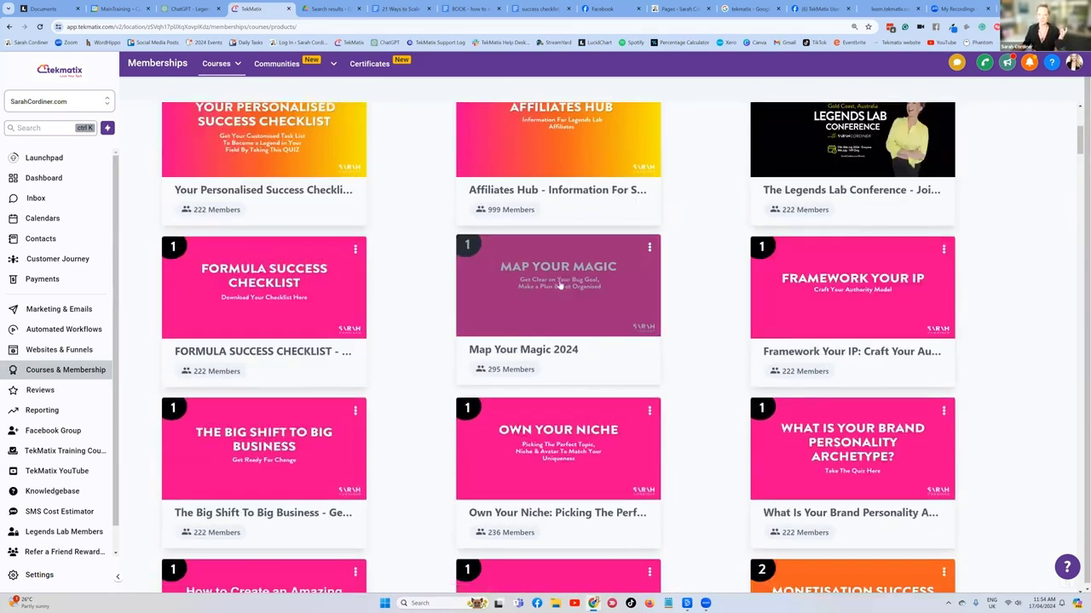